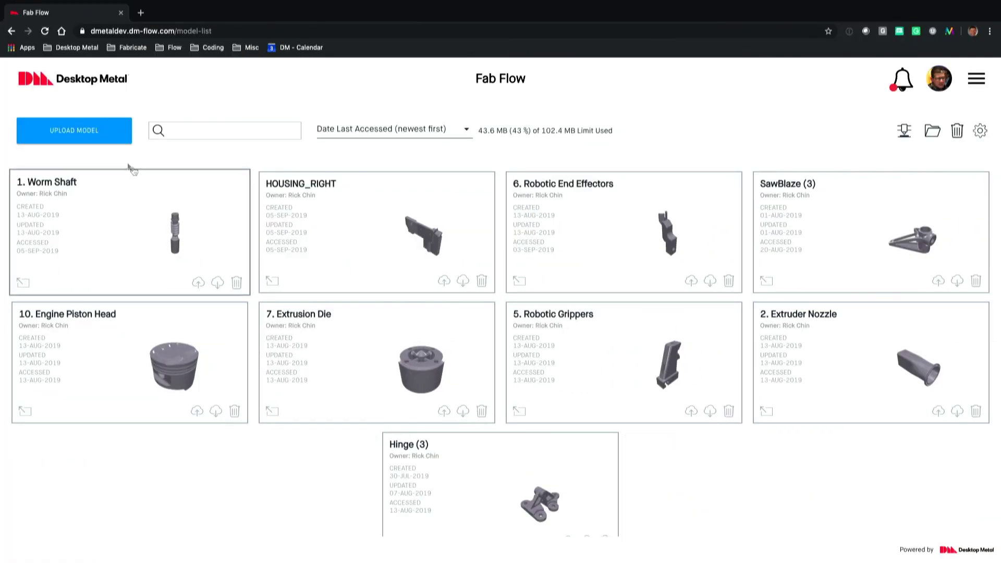
Step: Upload '3. Golf Putter.step' from the VARkit folder as a new model
click(104, 132)
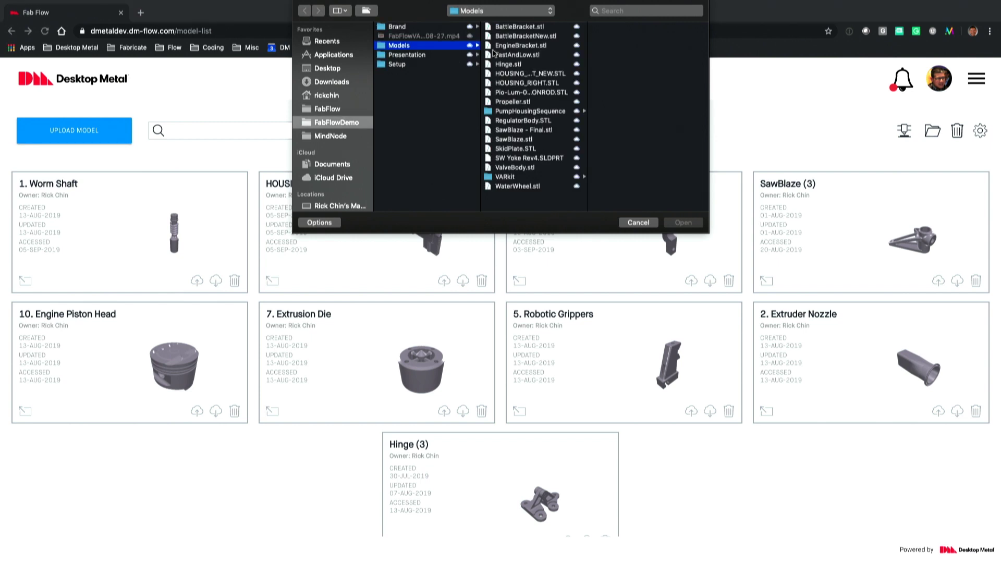
click(516, 178)
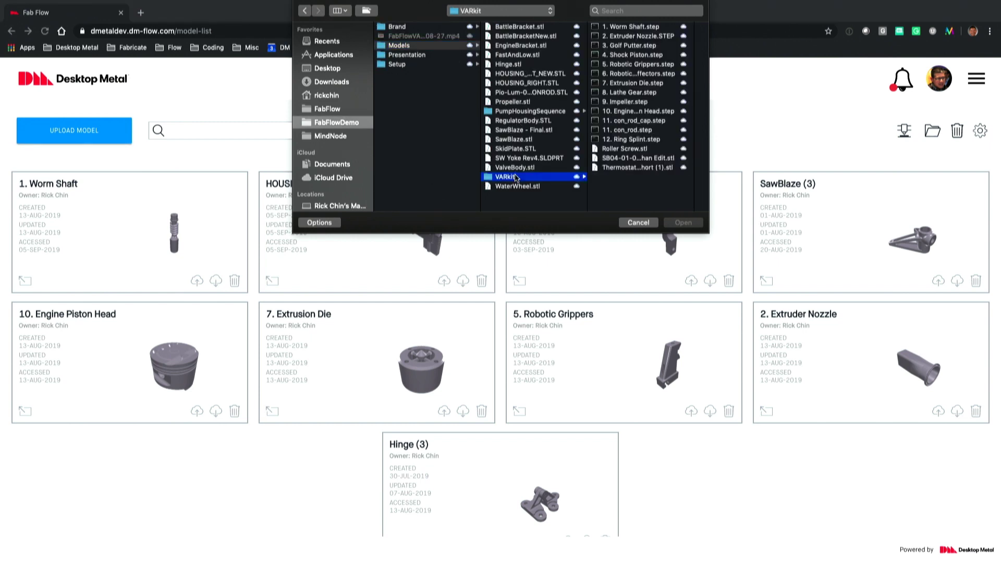
click(621, 46)
click(686, 223)
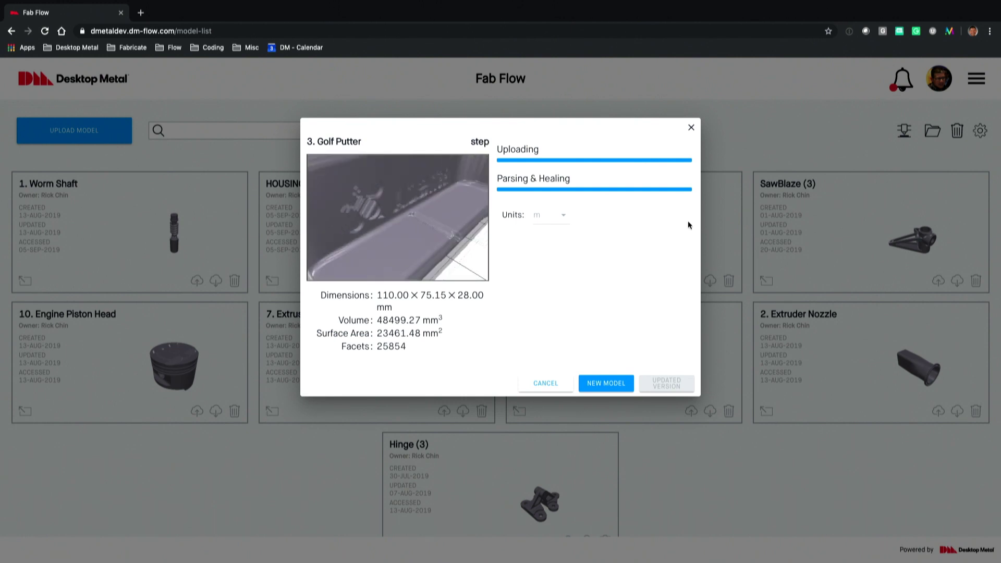
click(600, 384)
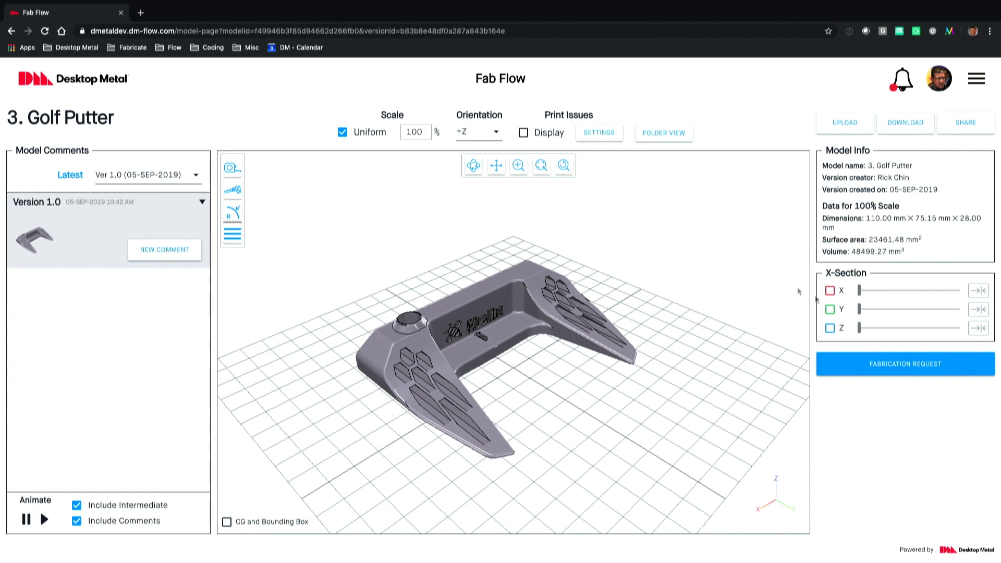
Step: Orbit the putter to view its underside and face, and bring up the Print Issues settings
mouse_move(573, 390)
mouse_down()
mouse_move(658, 370)
mouse_move(560, 385)
mouse_move(615, 375)
mouse_move(581, 389)
mouse_up()
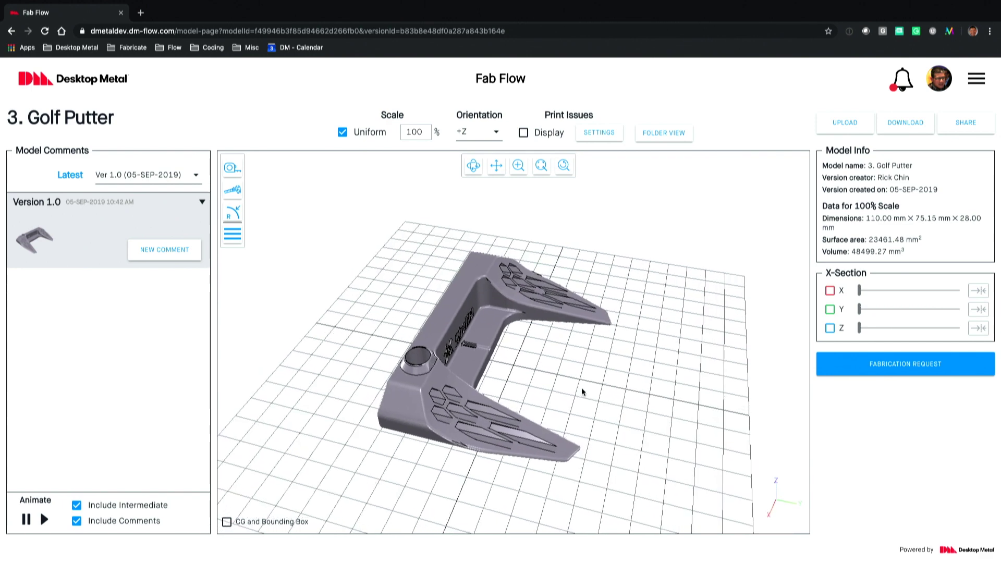
drag(581, 387, 578, 365)
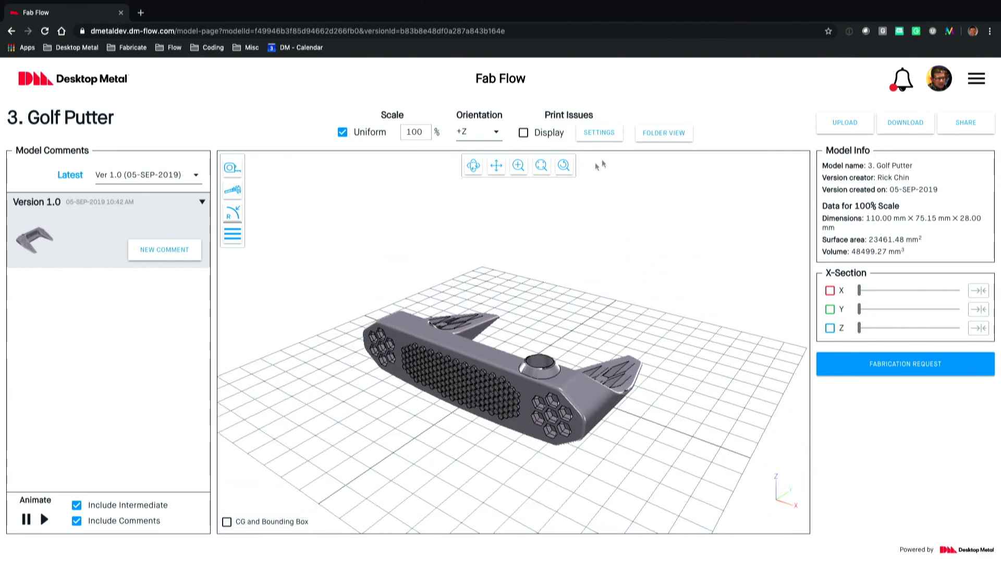
click(599, 134)
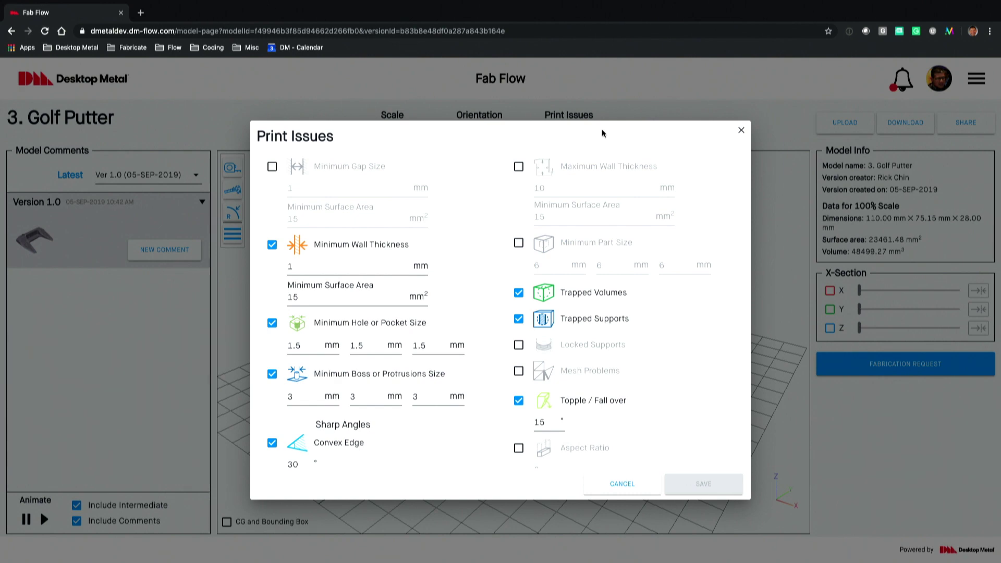
Step: Review the print issue thresholds, including 1 mm Minimum Wall Thickness, and cancel without saving
scroll(382, 276, down, 2)
scroll(382, 280, up, 2)
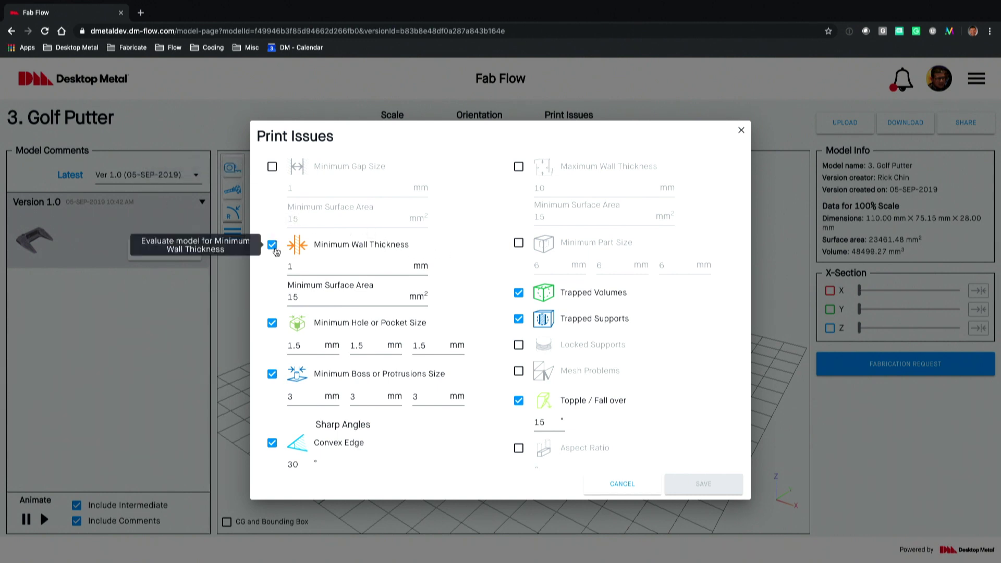
double_click(291, 266)
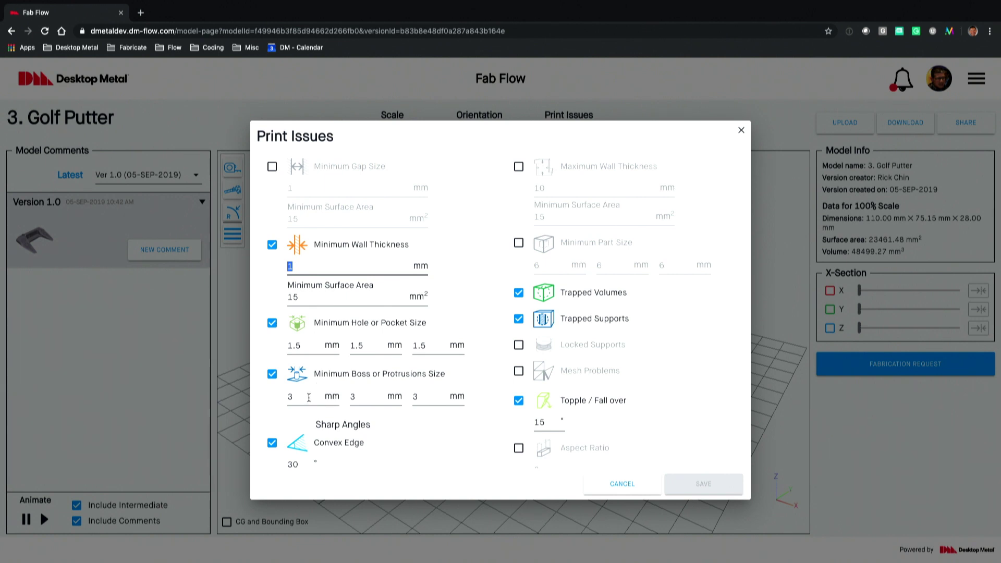
scroll(323, 396, down, 3)
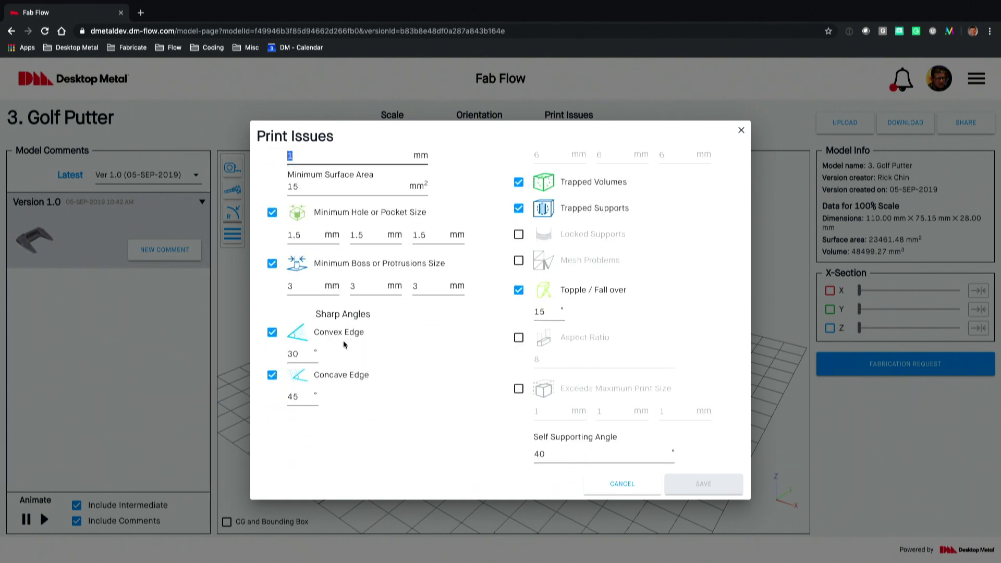
scroll(442, 313, up, 3)
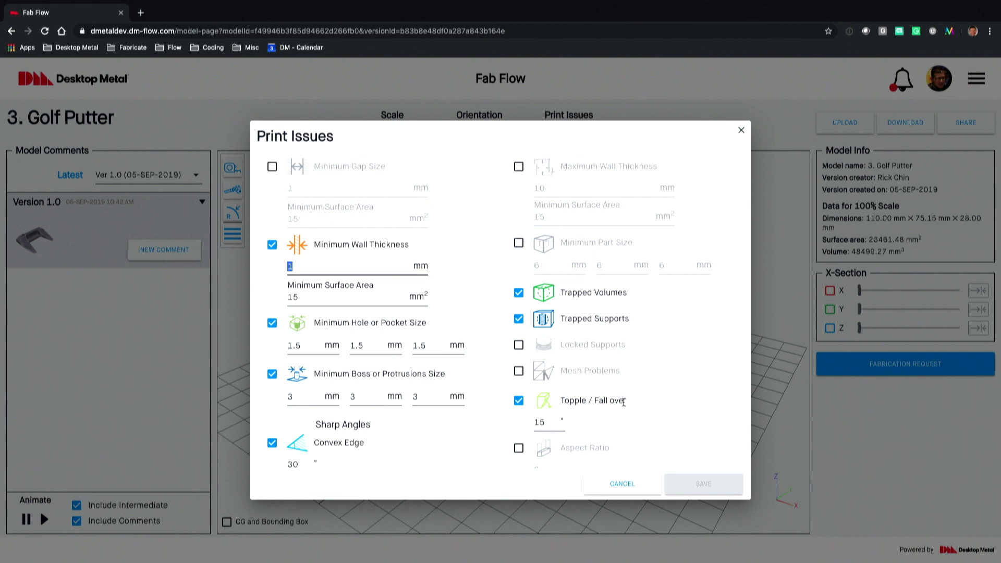
scroll(581, 402, down, 1)
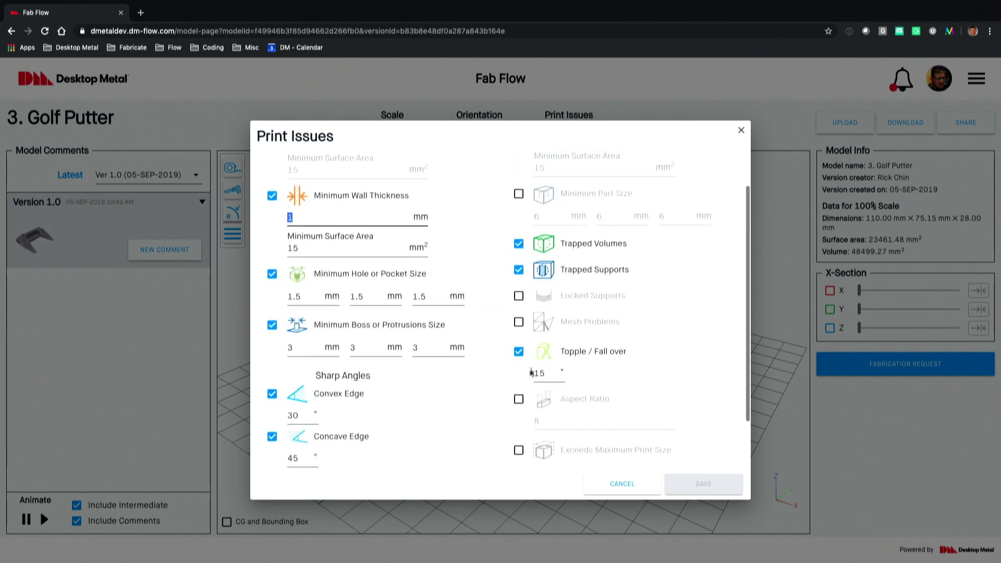
mouse_move(520, 361)
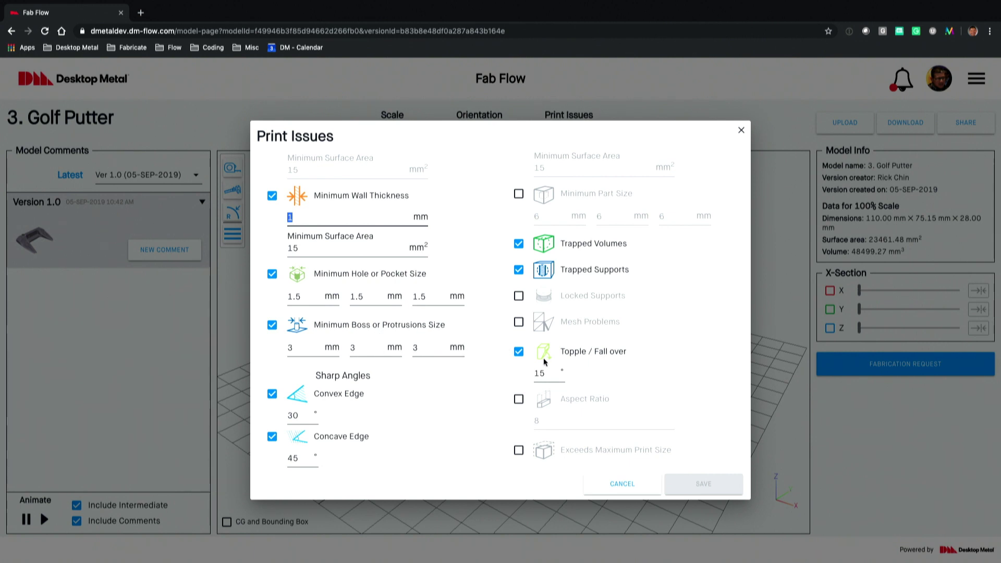
scroll(617, 371, down, 1)
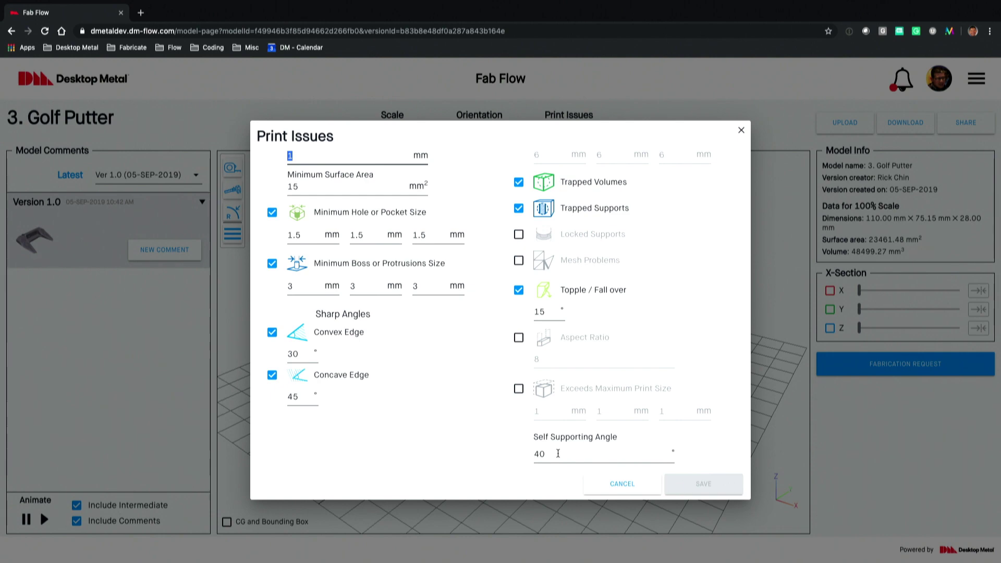
click(619, 484)
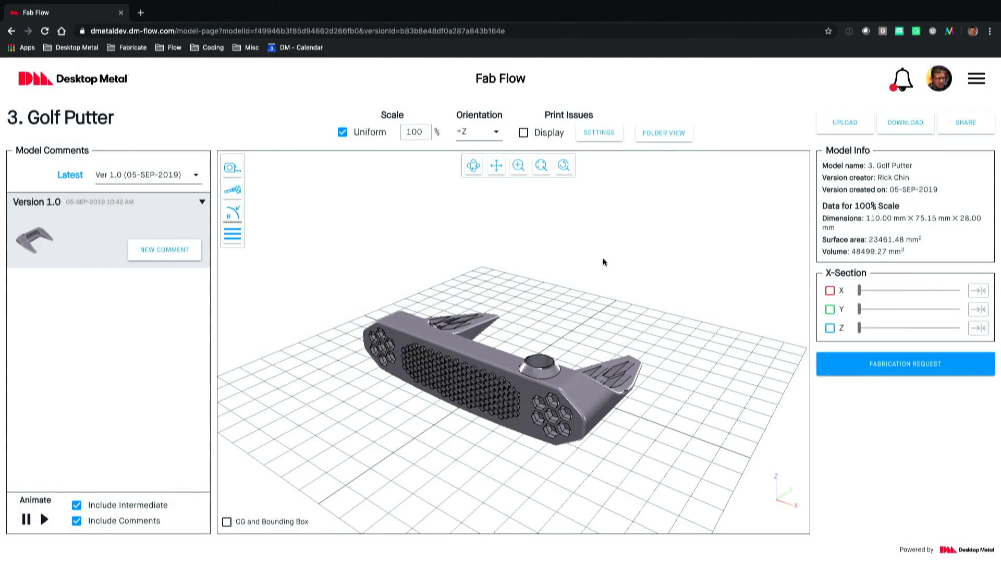
Step: Display the 1 mm thin-wall print issues and cut a Z cross-section through the putter
click(523, 134)
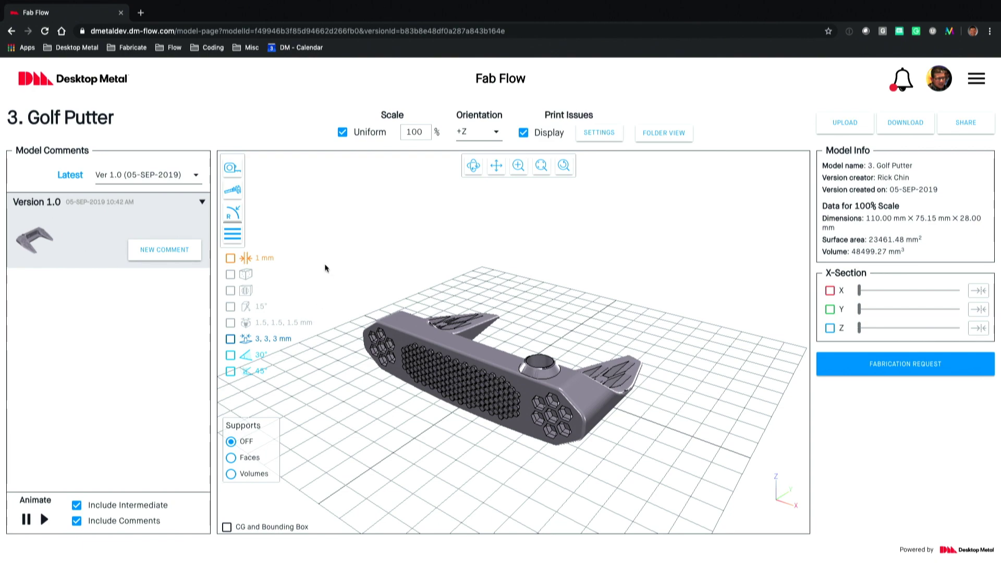
click(263, 261)
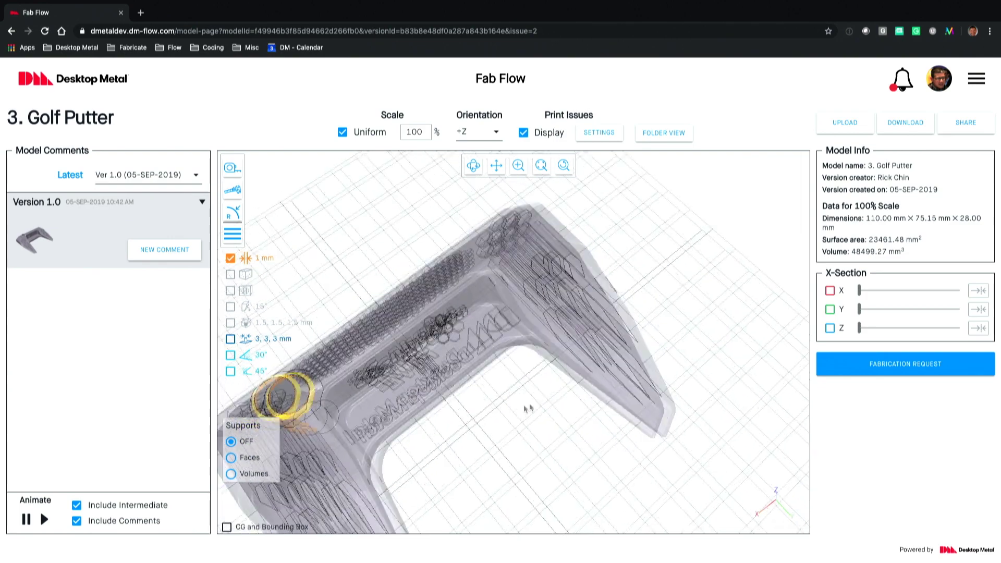
click(830, 328)
drag(858, 329, 894, 328)
Step: Zoom and rotate to frame the flagged hole, then start a new comment
scroll(553, 312, up, 5)
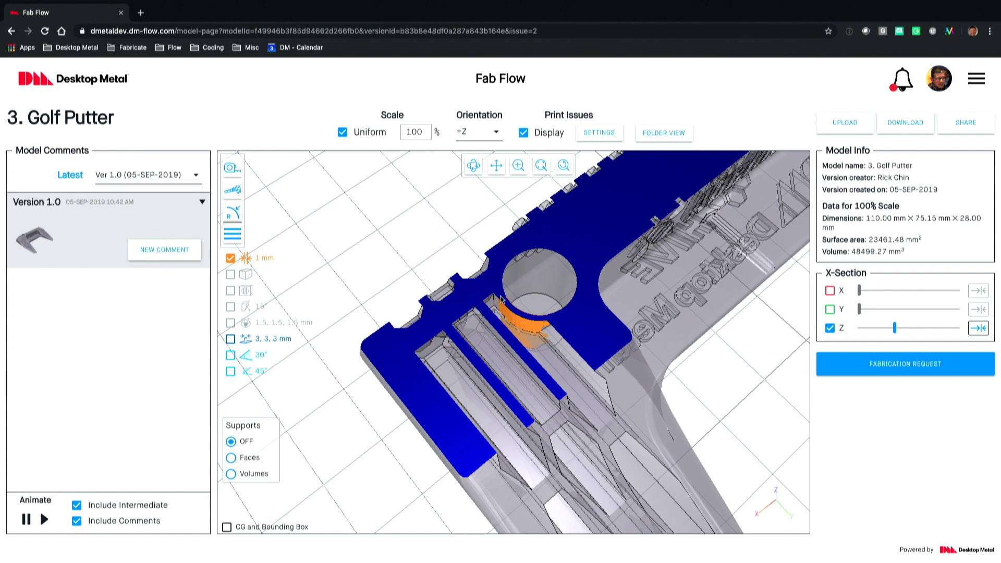
drag(502, 305, 334, 221)
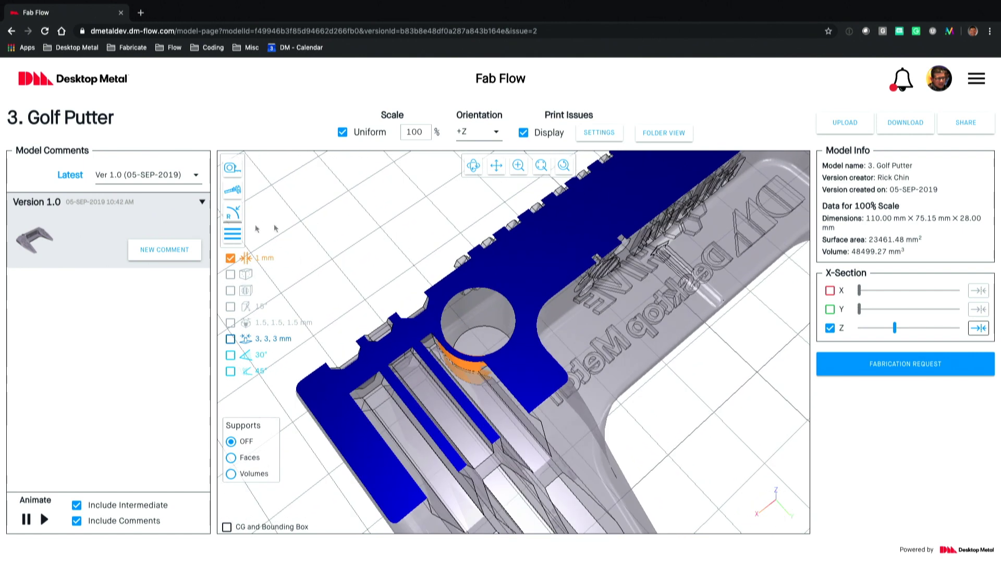
click(178, 250)
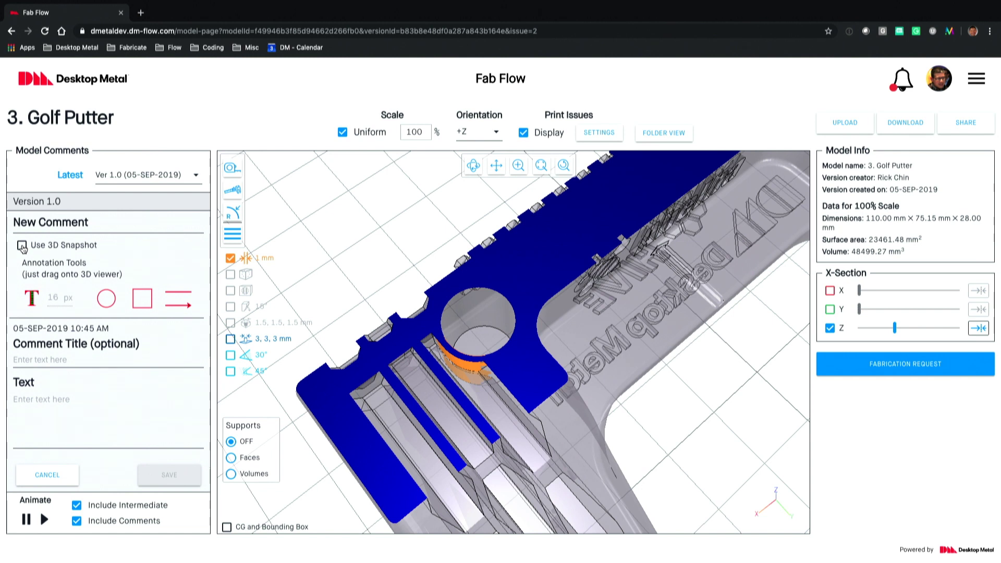
Step: Attach a 3D snapshot with the note 'Make wall thicker than 1mm' and an arrow to the wall
click(22, 245)
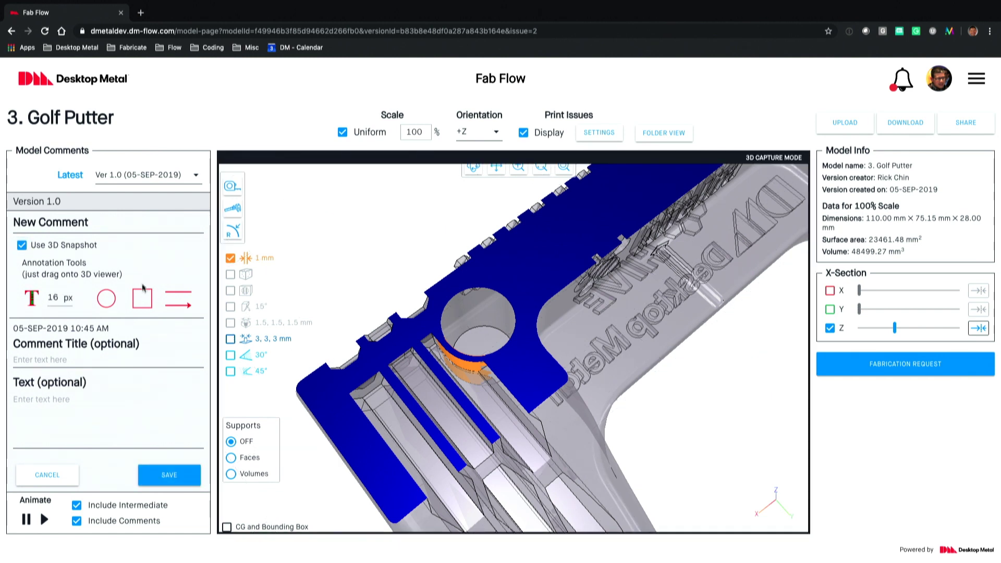
mouse_move(32, 300)
mouse_down()
mouse_move(141, 259)
mouse_move(398, 198)
mouse_move(385, 214)
mouse_up()
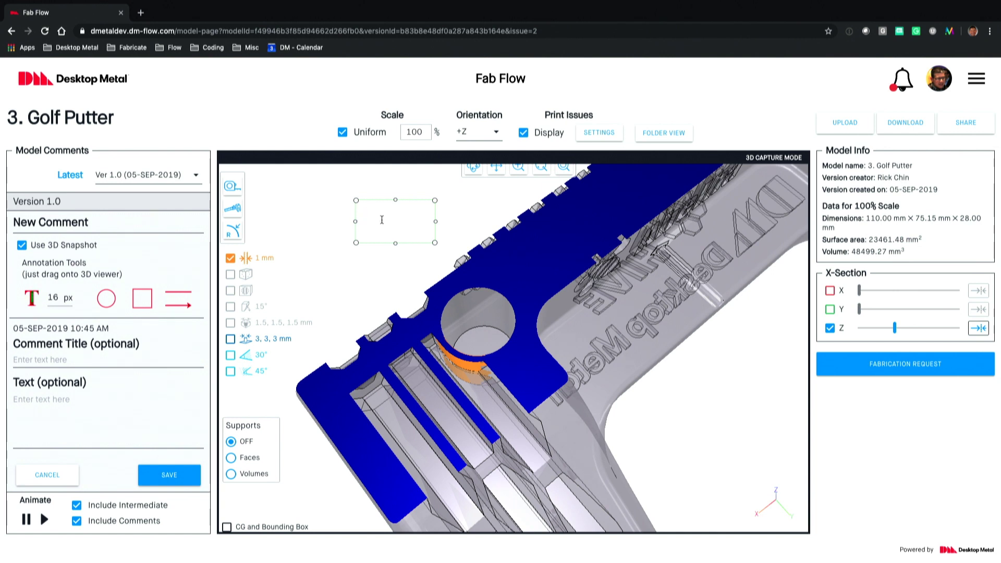
text(Make wall thicker than 1m)
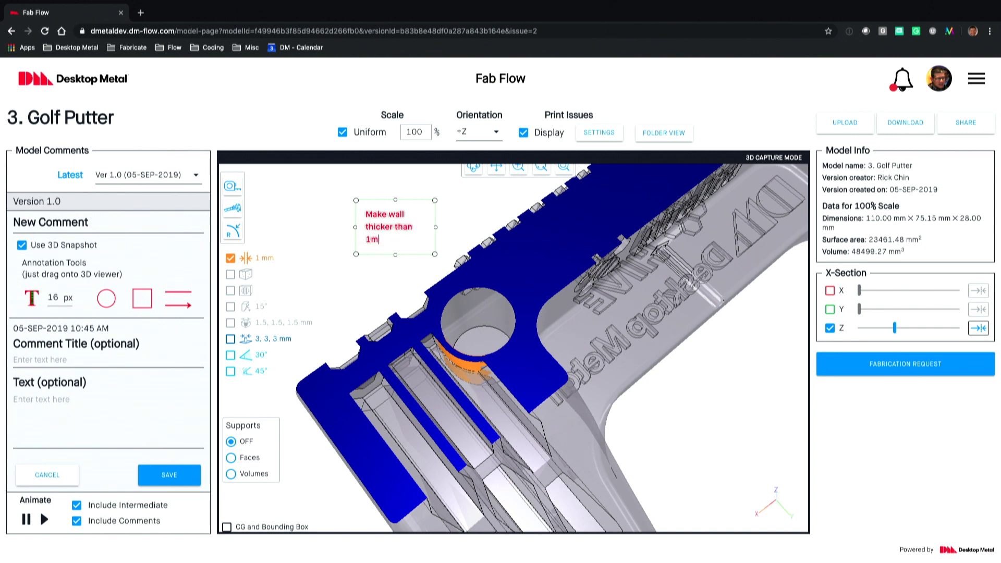
text(m)
click(346, 214)
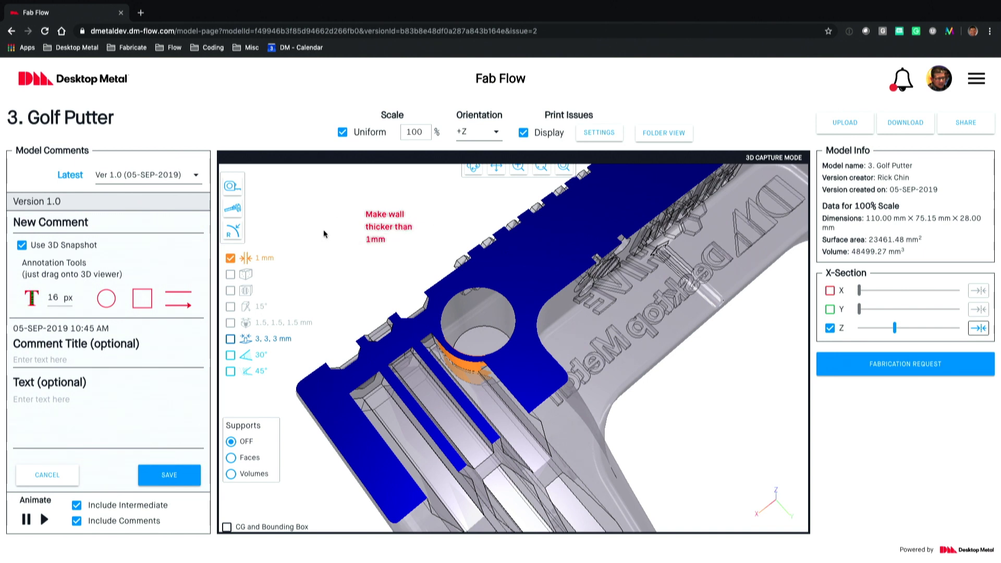
mouse_move(176, 299)
mouse_down()
mouse_move(417, 245)
mouse_move(435, 248)
mouse_move(435, 316)
mouse_move(455, 351)
mouse_up()
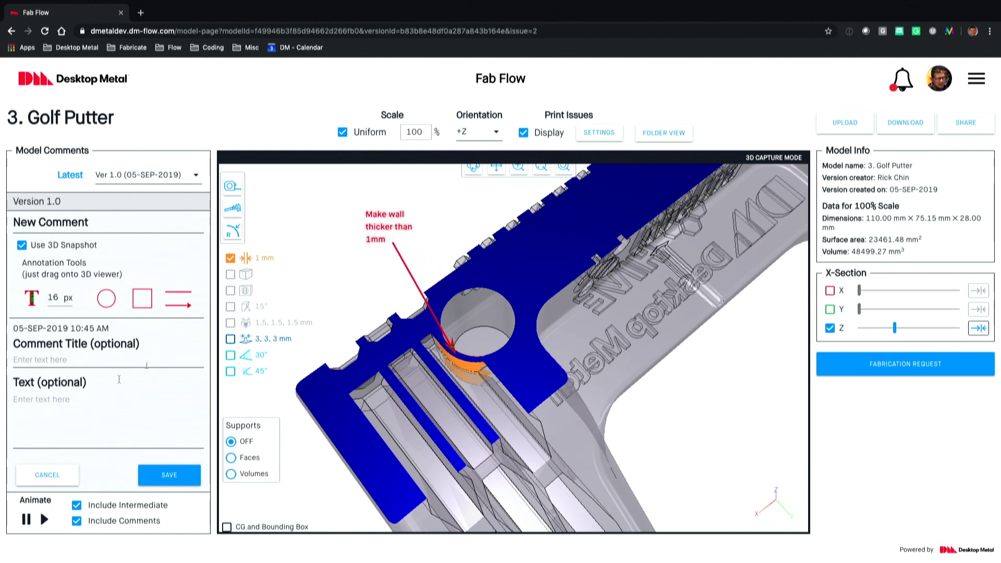
Step: Save the comment titled 'thin wall' and remove the Z cross-section
click(75, 366)
text(thin wall)
click(170, 475)
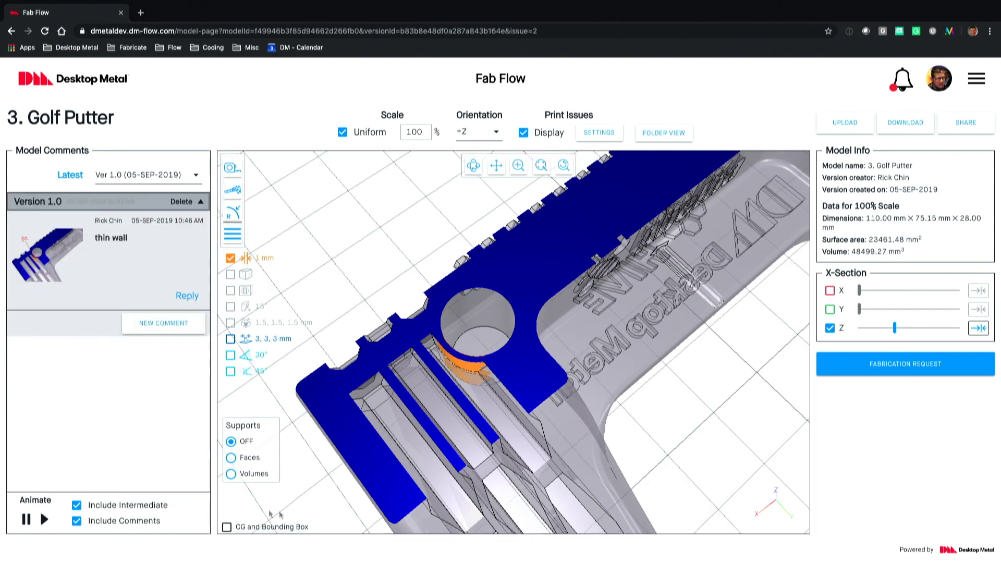
click(829, 328)
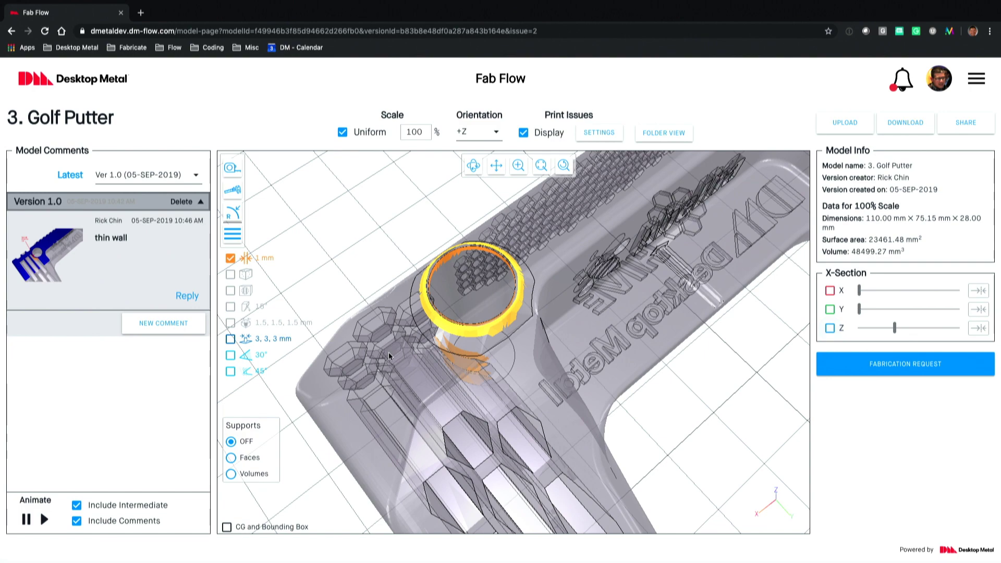
Step: Highlight 3, 3, 3 mm small protrusions instead of 1 mm thin walls and start a new comment
scroll(278, 342, down, 10)
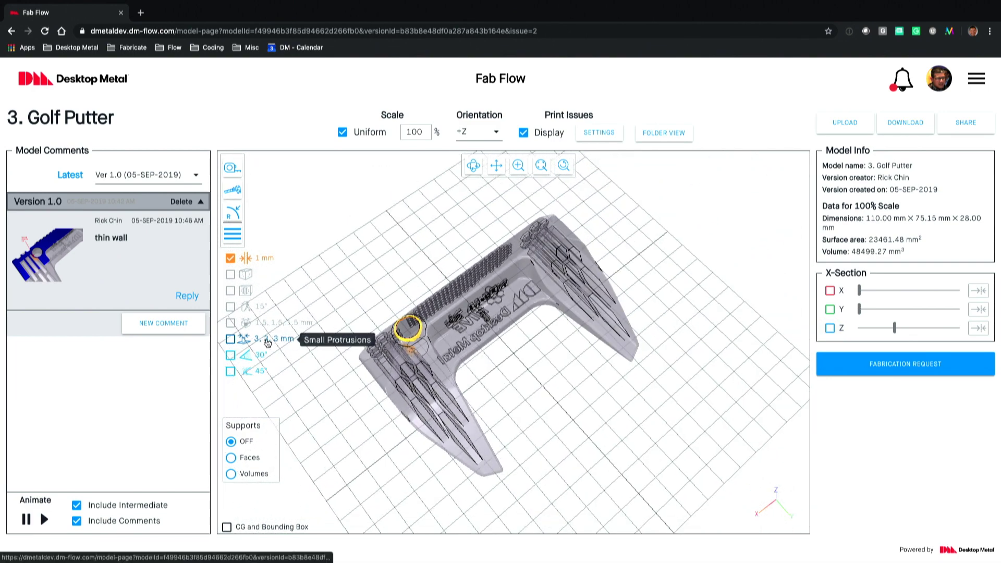
click(267, 342)
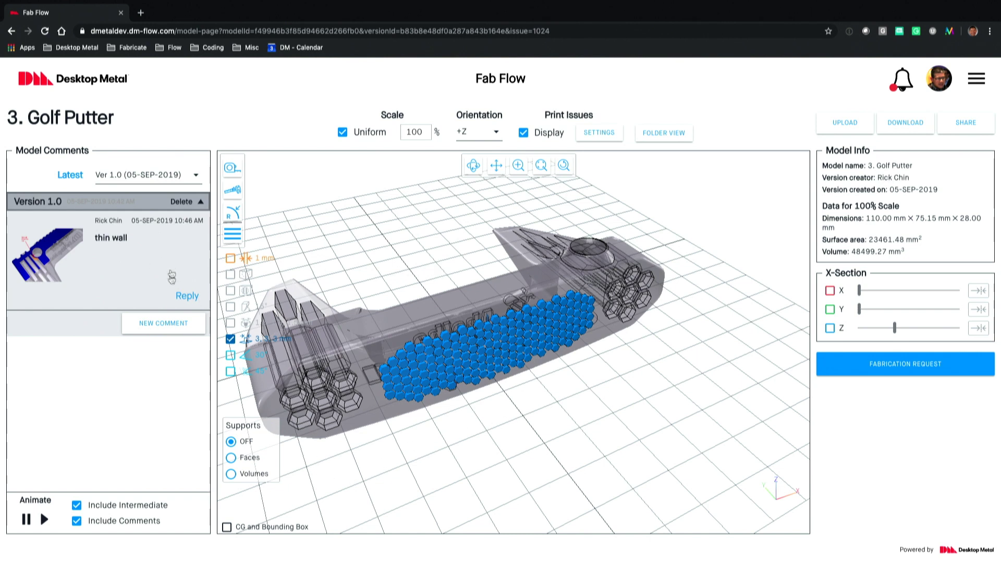
click(159, 322)
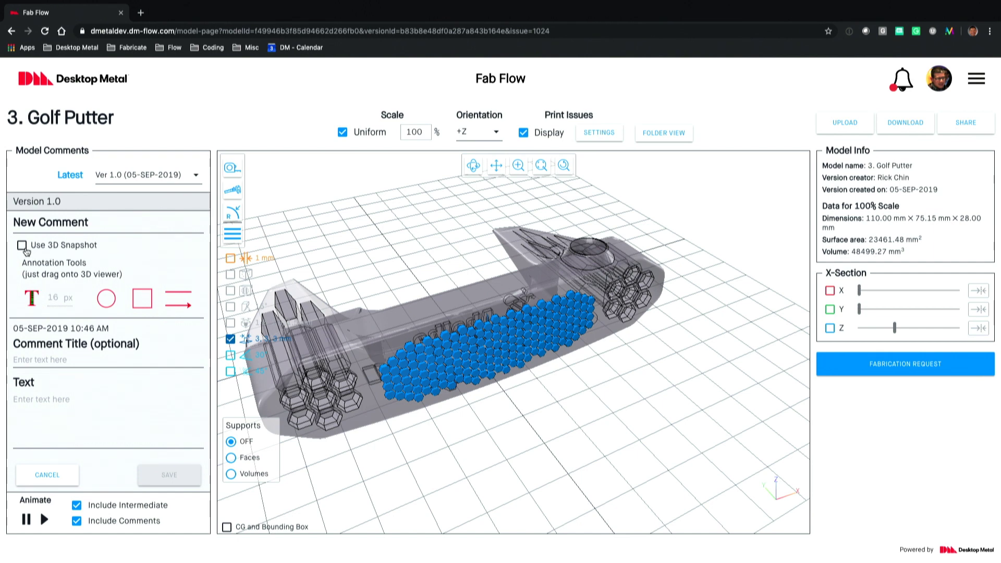
Step: Attach a 3D snapshot with the text note 'Details may be lost since so small'
click(21, 245)
mouse_move(32, 298)
mouse_down()
mouse_move(194, 327)
mouse_move(519, 426)
mouse_move(541, 402)
mouse_up()
click(540, 402)
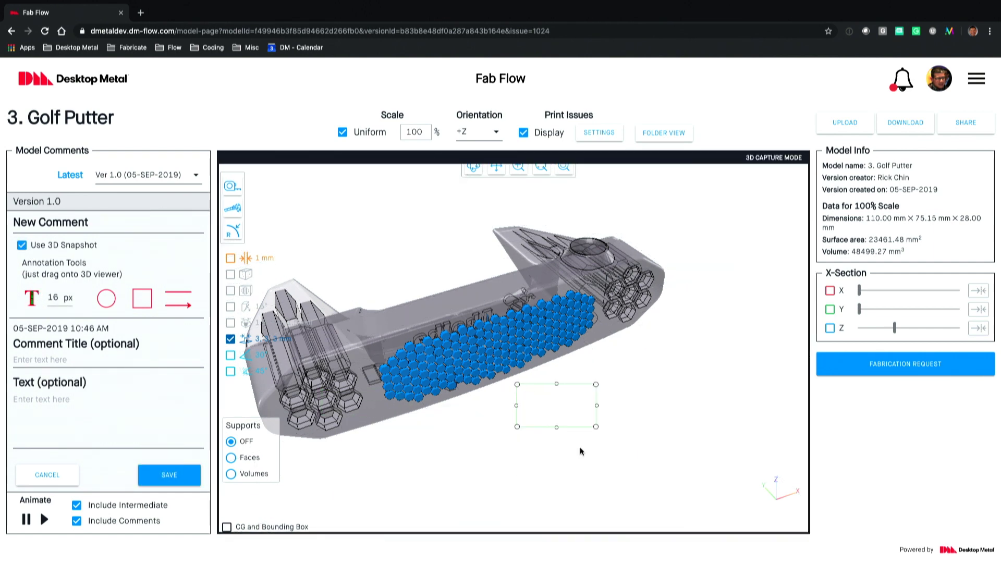
text(Details may be lost )
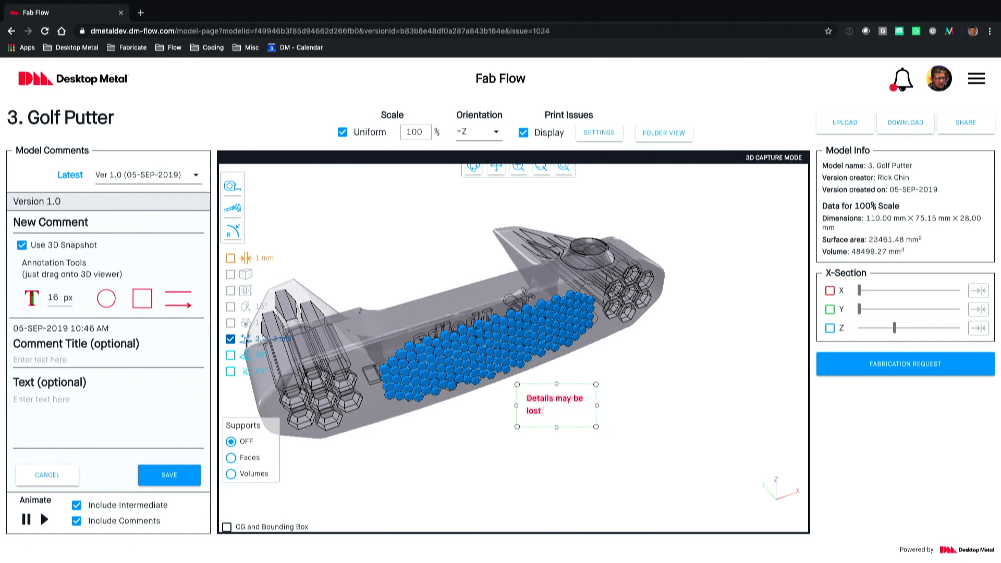
text(since so small)
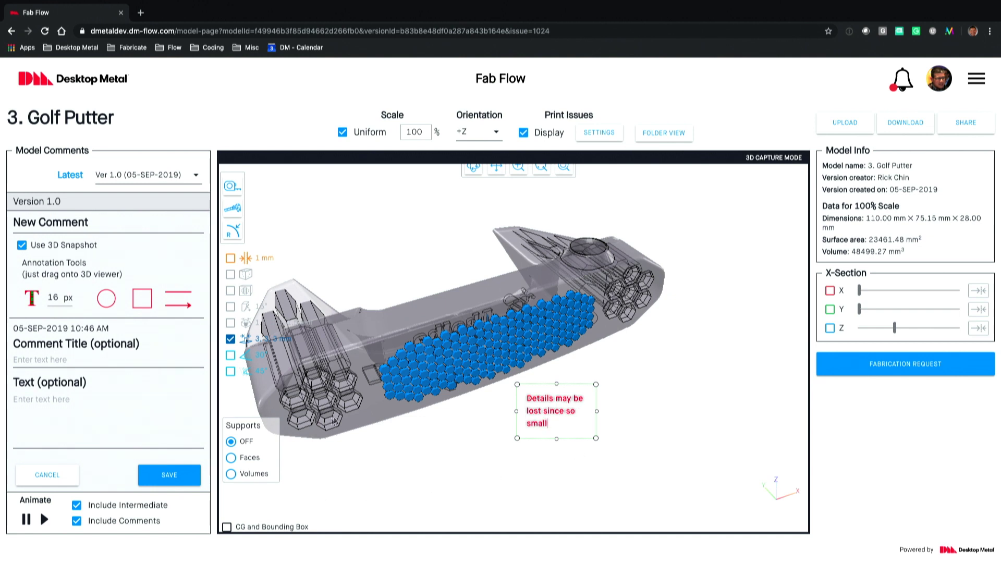
key(Escape)
Step: Save the comment titled 'Small texture on face' and reset the 3D view
click(66, 359)
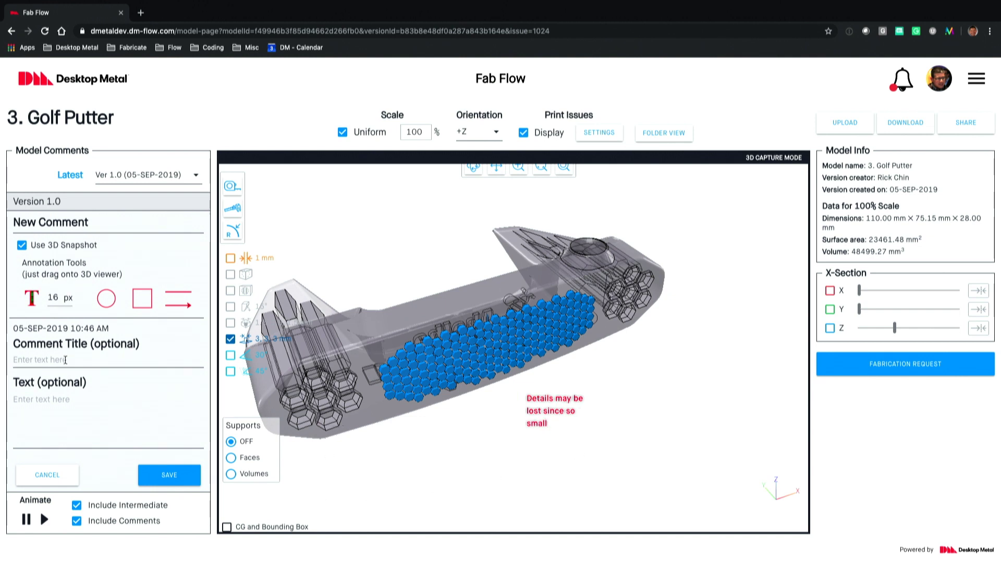
text(Small texture on face)
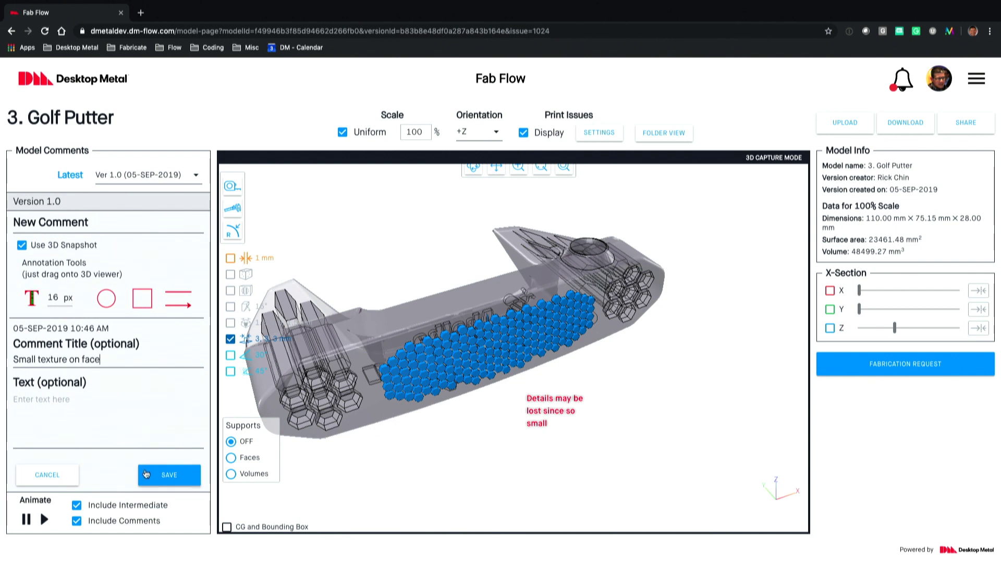
click(146, 473)
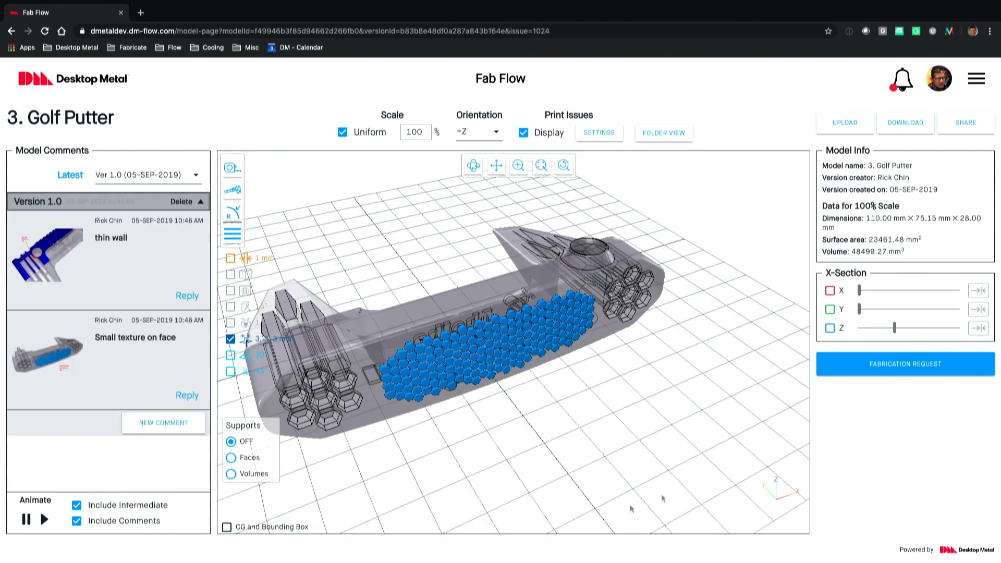
click(564, 166)
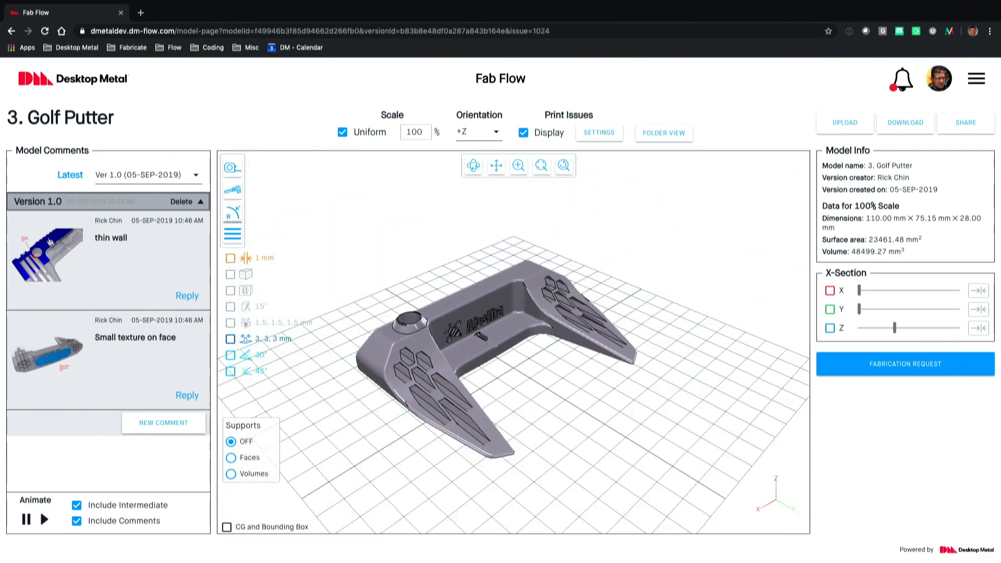
Step: Revisit the 'thin wall' and 'Small texture on face' comment views, then open Share Model
click(48, 239)
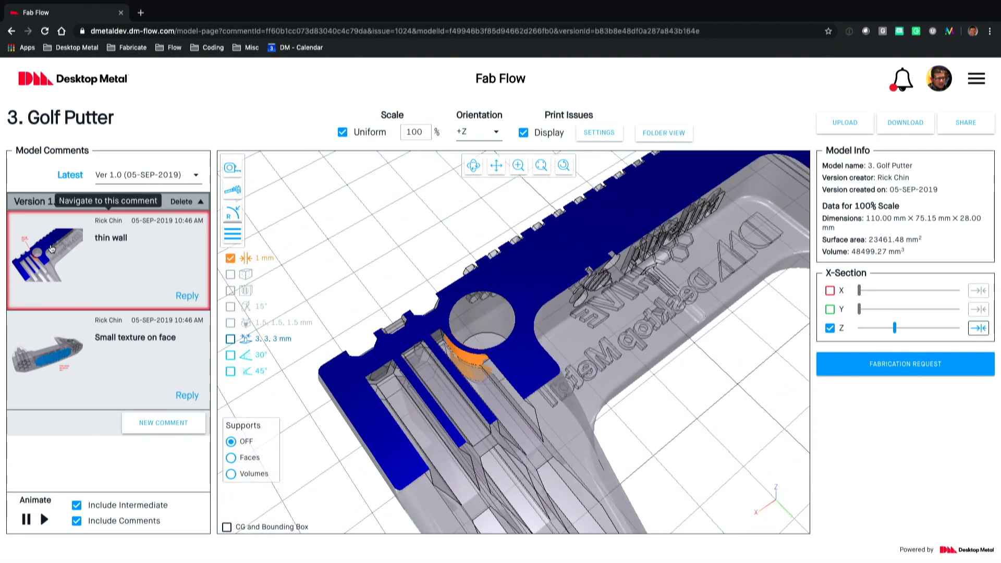
click(44, 370)
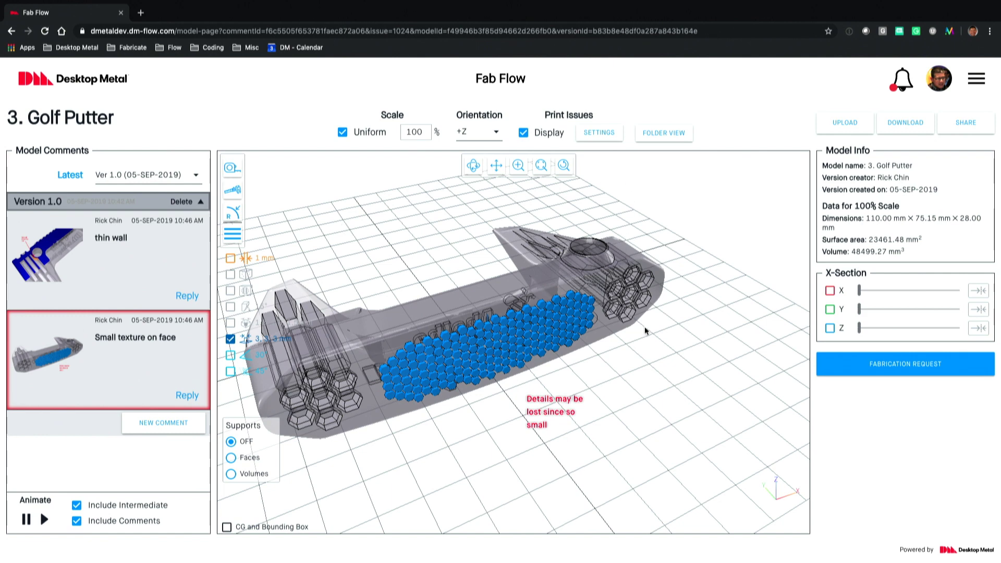
click(964, 123)
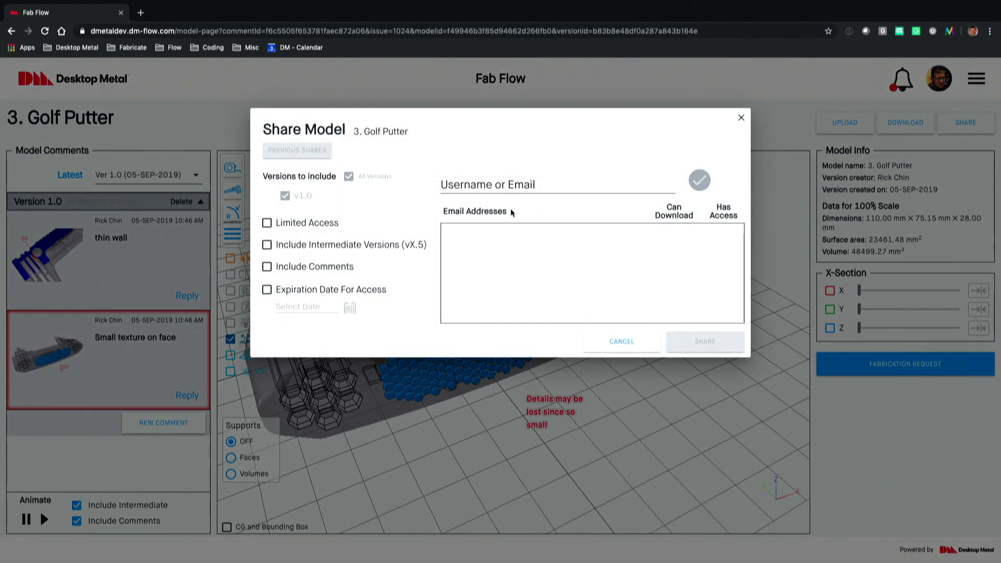
Step: Add the recipient's e-mail address with download access and include comments in the share
click(508, 186)
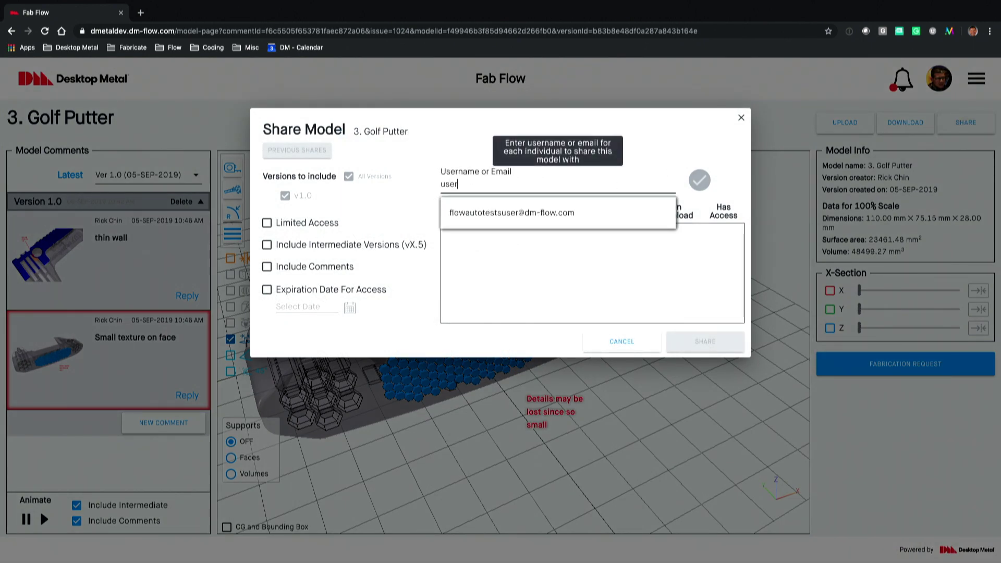
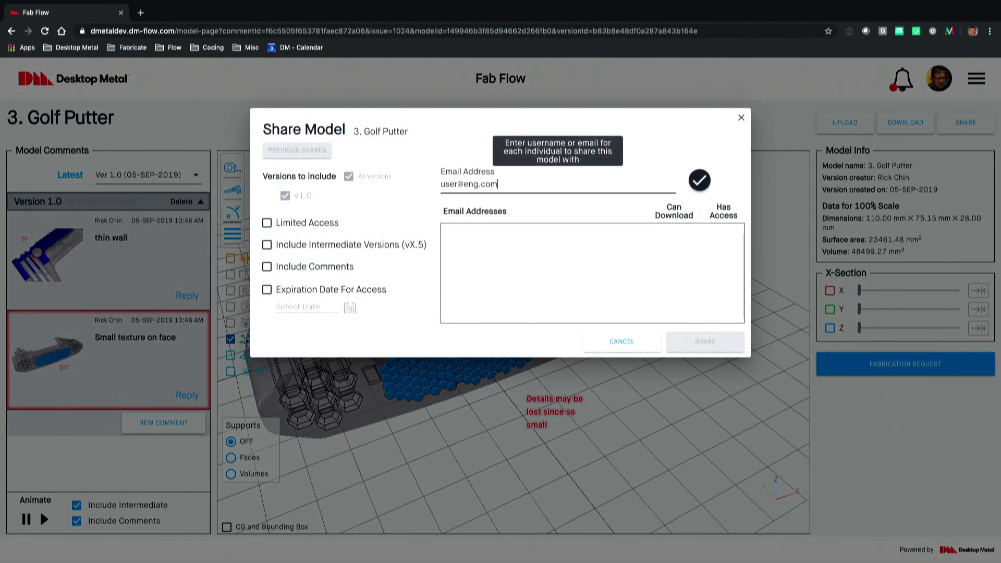
key(Return)
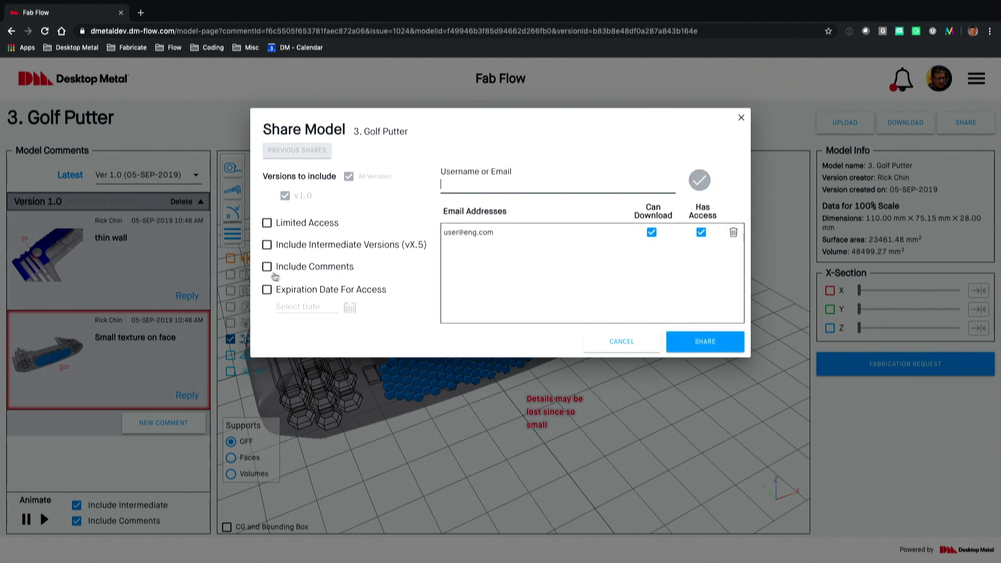
click(267, 268)
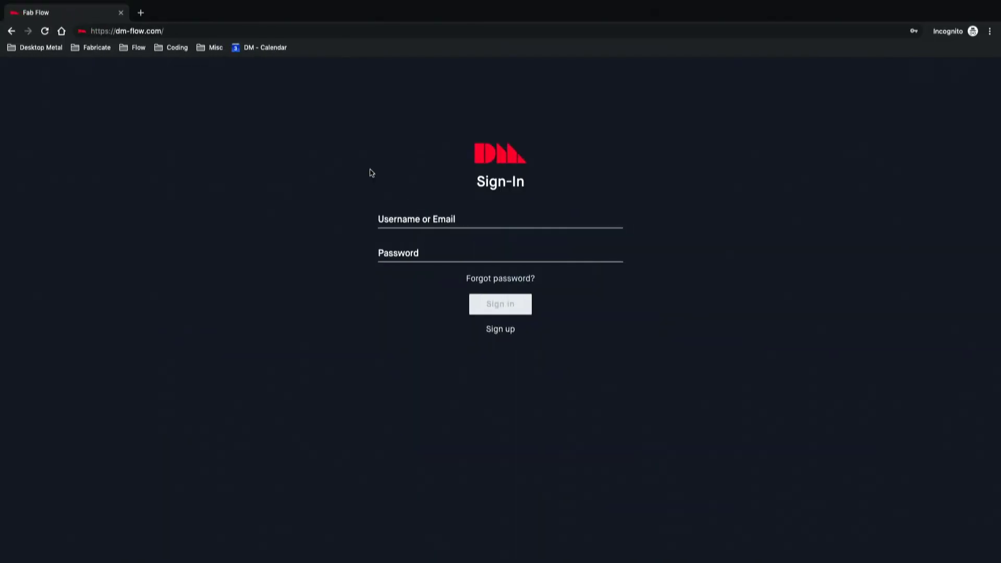
Step: Go from the Fab Flow sign-in page to the account sign-up form
click(210, 28)
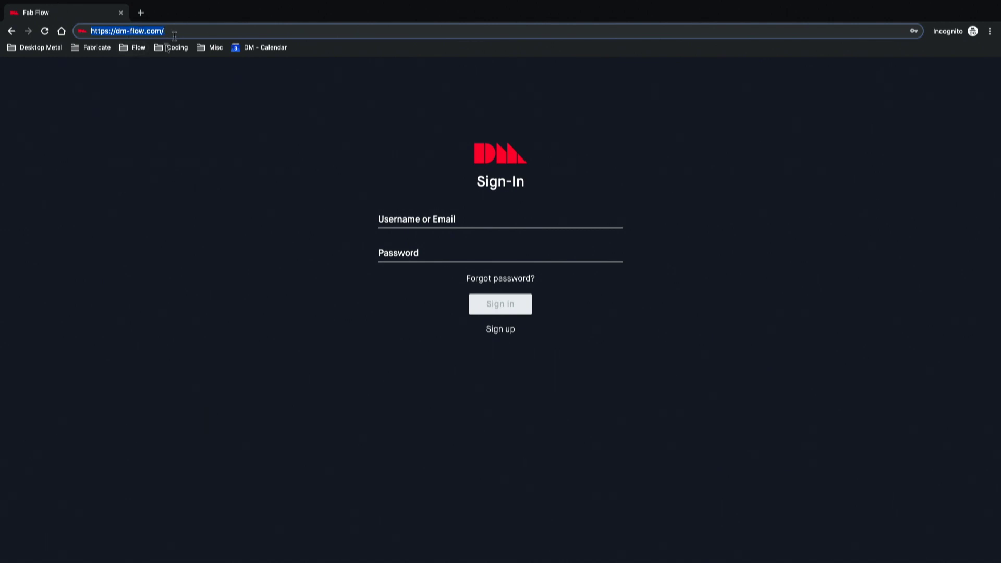
click(502, 330)
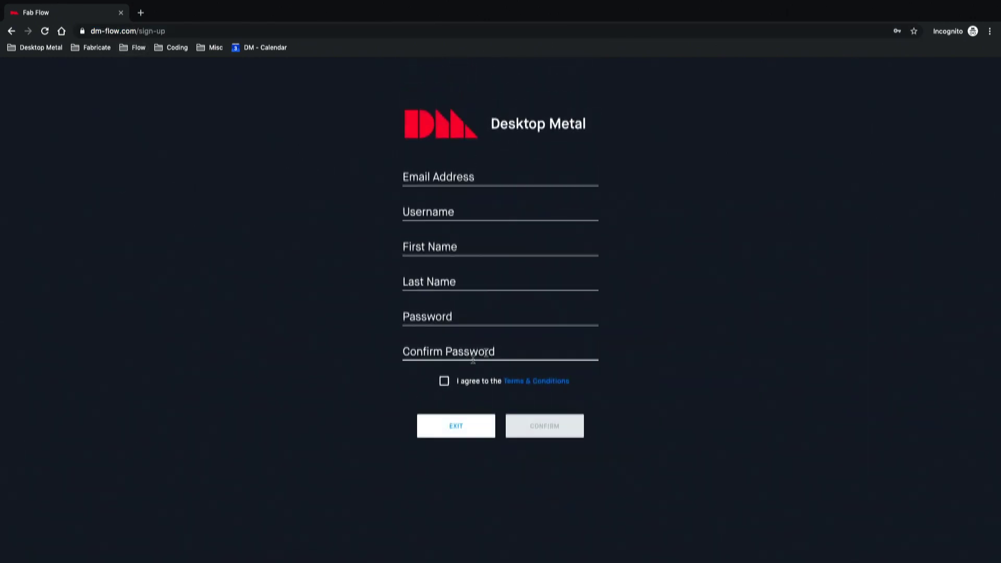